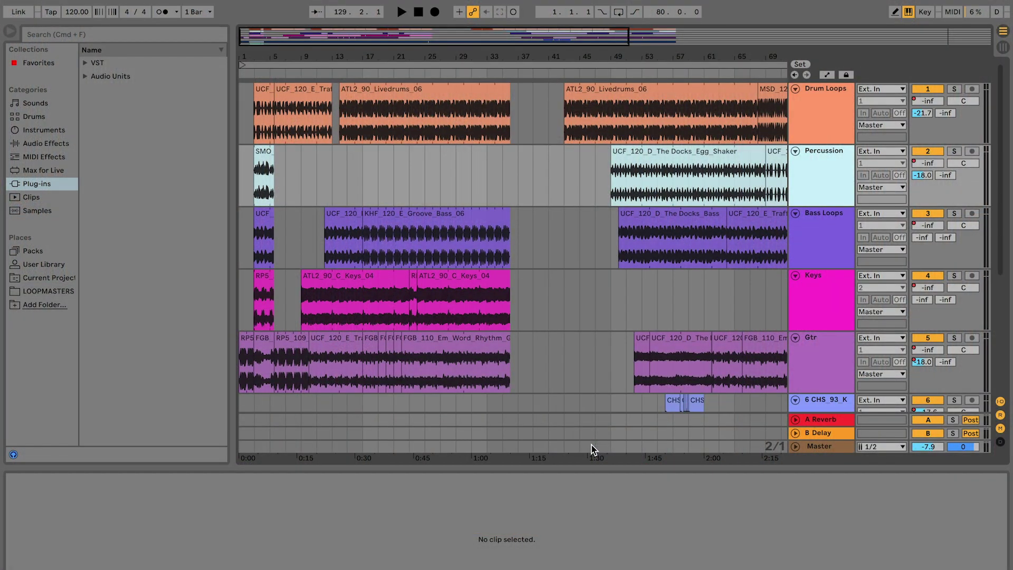
# Step: Glance at Session View, then play from bar 18 on the Livedrums clip in Arrangement
pyautogui.press('Tab')
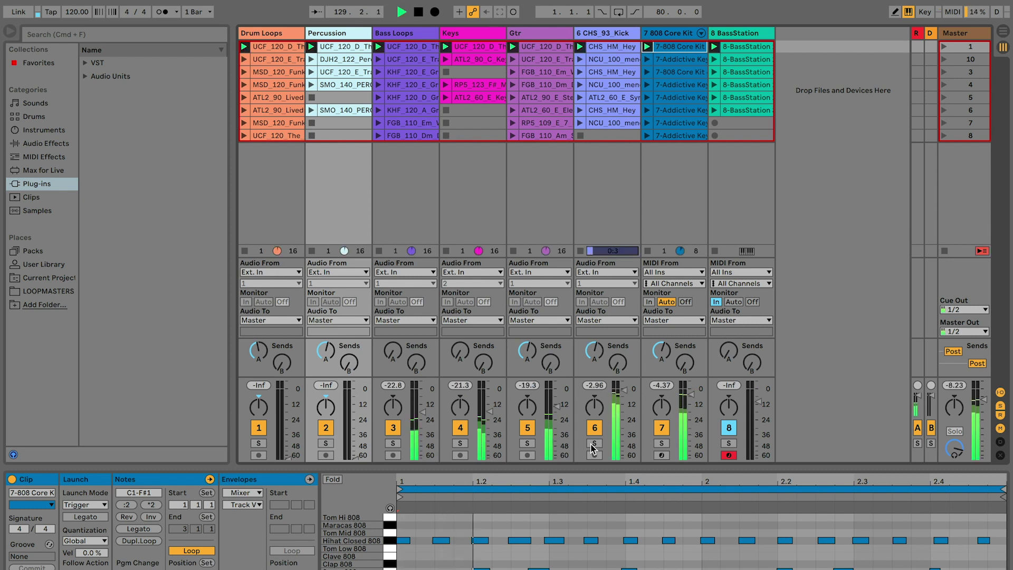
pyautogui.press('Tab')
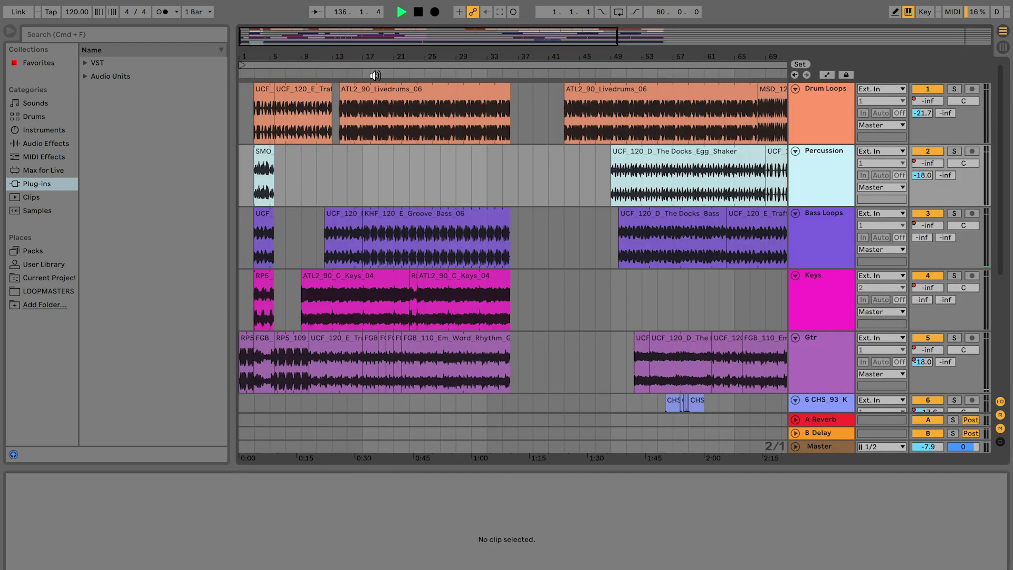
pyautogui.click(374, 75)
pyautogui.click(373, 103)
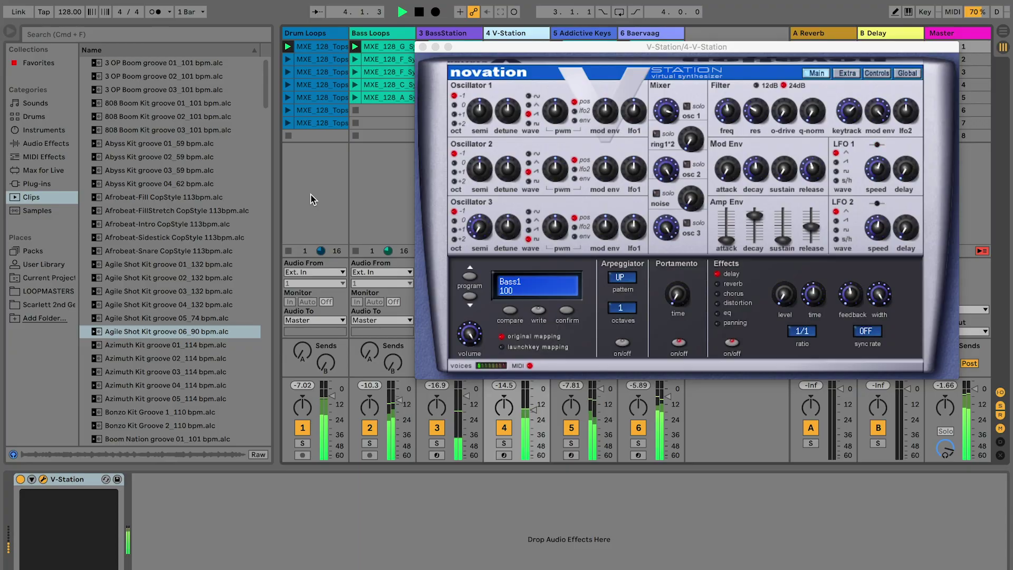
# Step: Move track selection right to 6 Baervaag so its synth controls replace V-Station
pyautogui.press('Right')
pyautogui.press('Right')
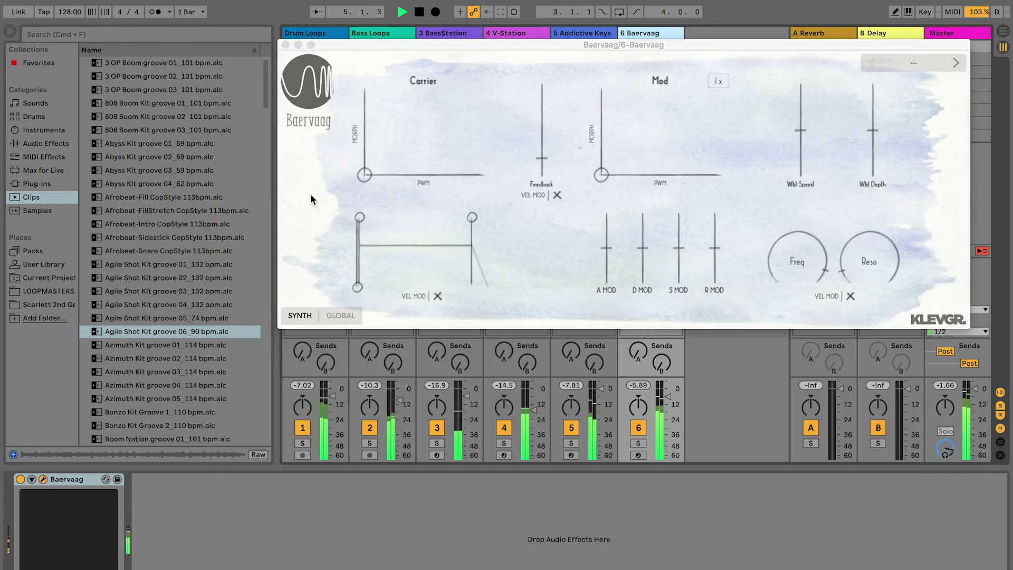